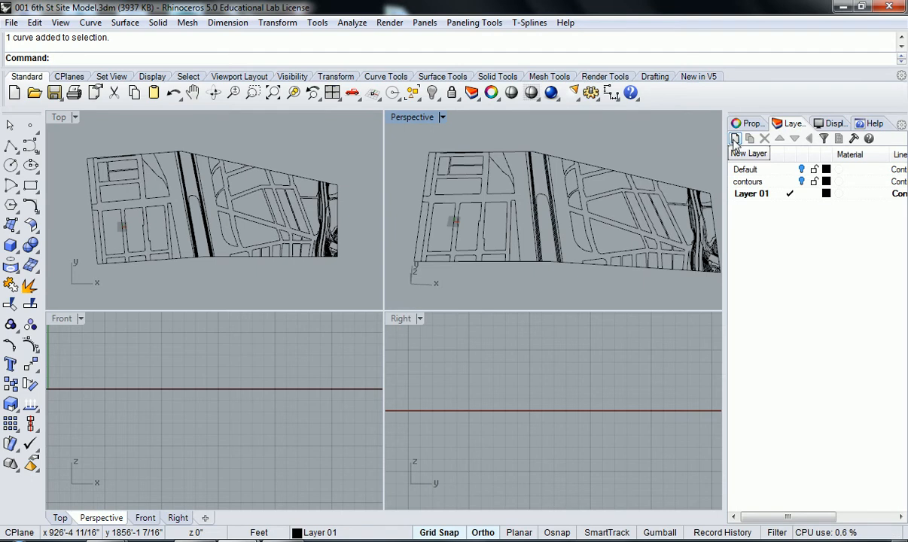
Step: Create a new layer with the default name Layer 02 and make it the current layer
left_click(735, 139)
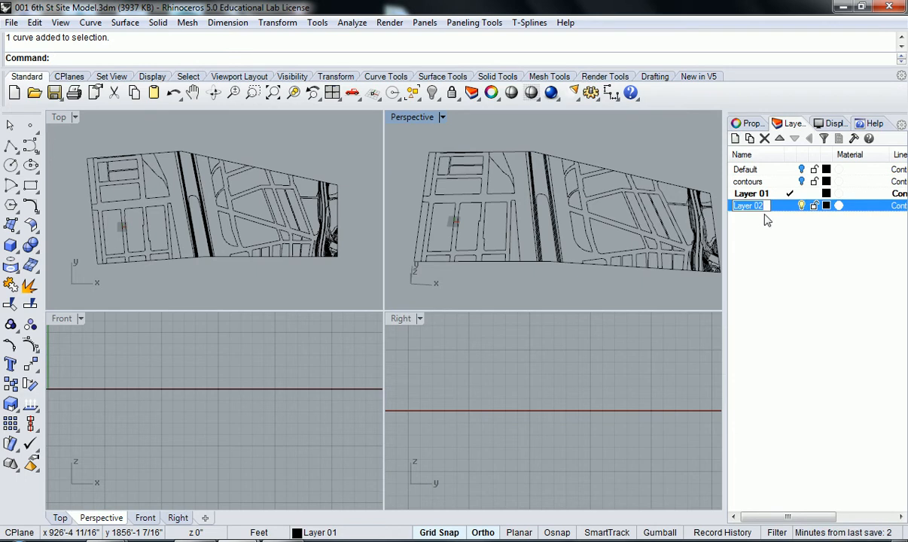
key("Return")
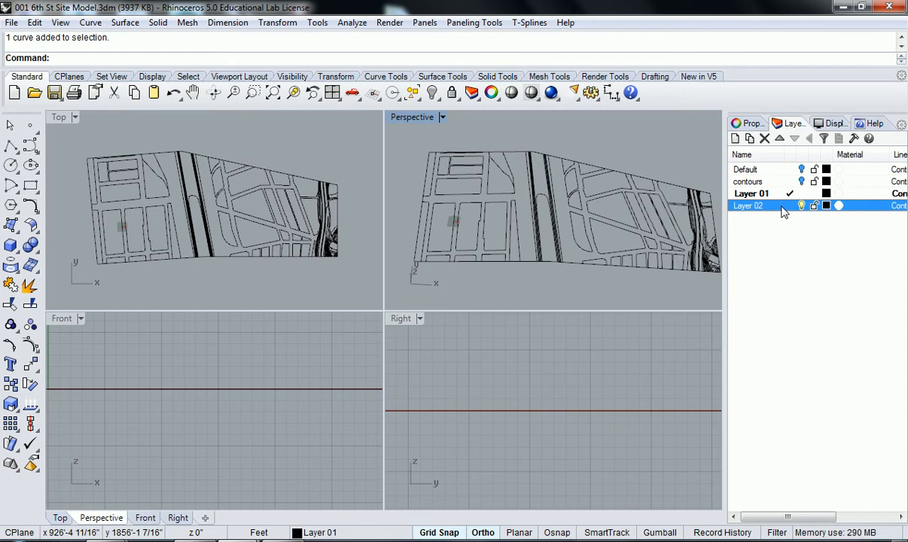
left_click(783, 209)
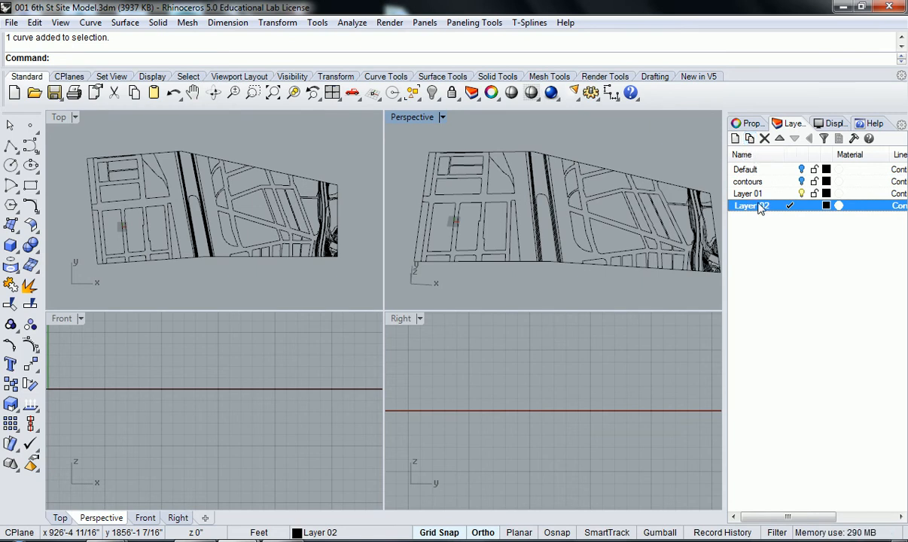
Step: Add a sublayer under Layer 02, and collapse and expand the parent layer to hide and show it
left_click(749, 139)
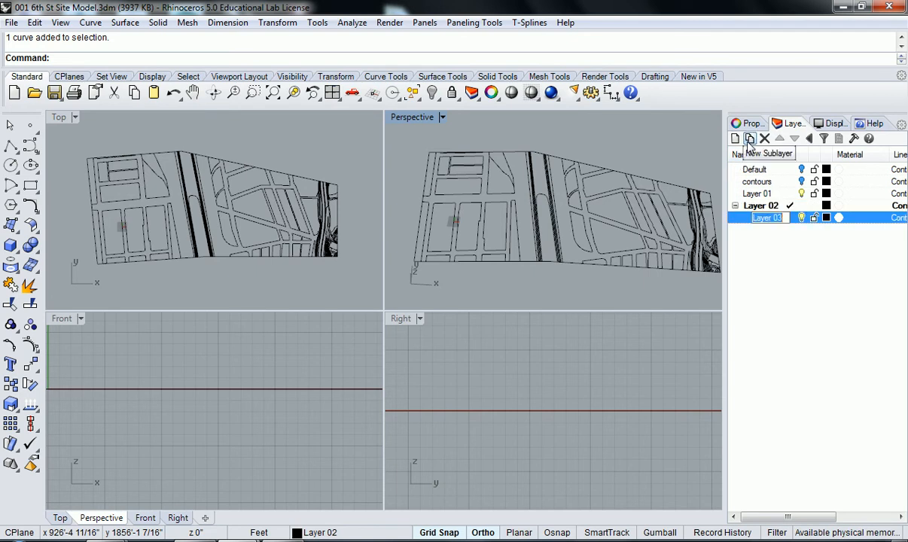
left_click(778, 243)
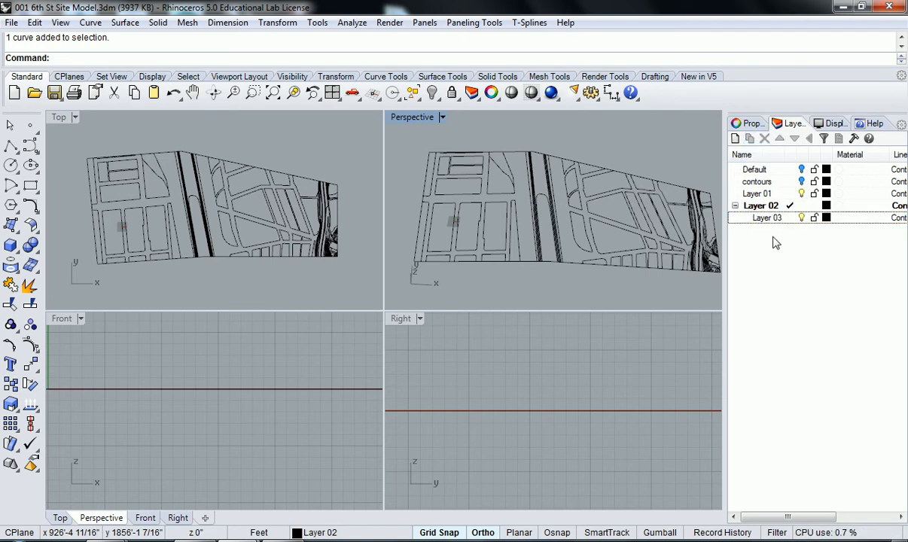
left_click(736, 207)
left_click(735, 207)
left_click(736, 207)
left_click(735, 207)
left_click(736, 207)
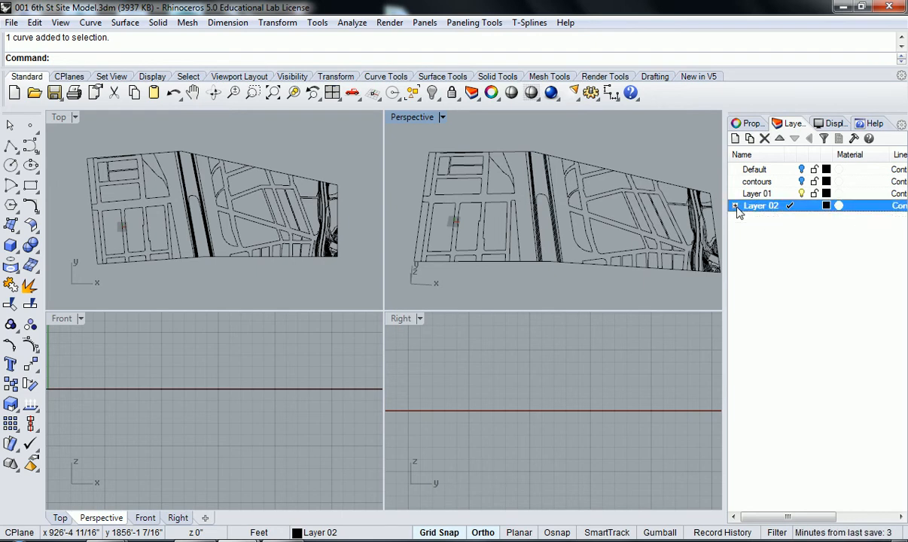
left_click(784, 257)
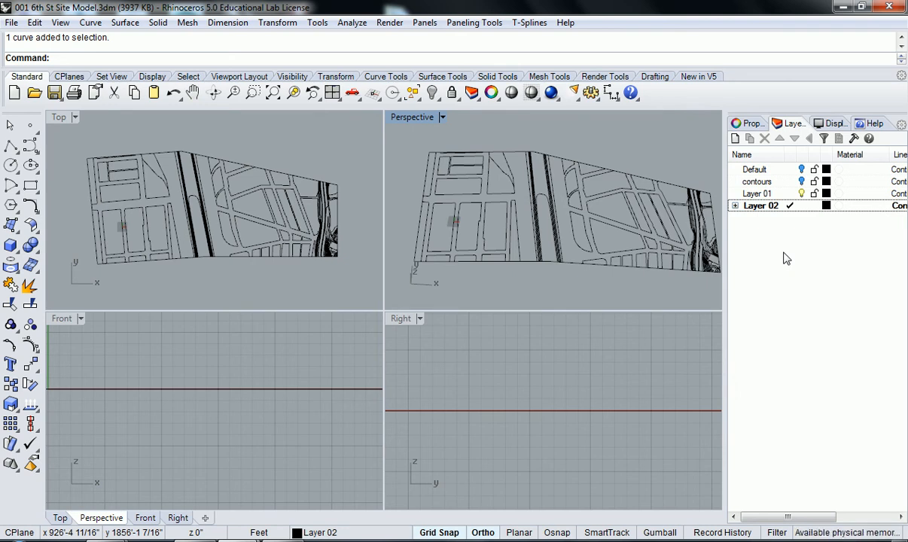
left_click(734, 205)
left_click(734, 206)
left_click(735, 206)
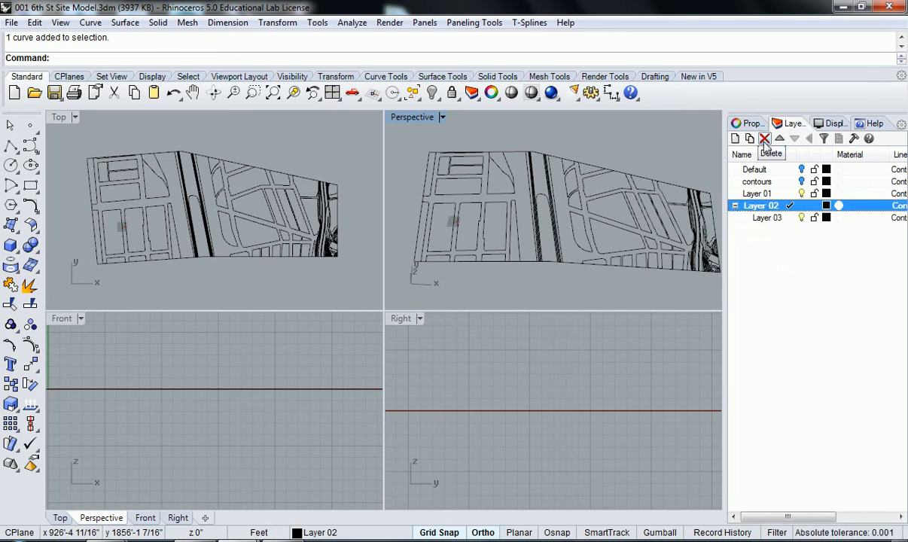
Step: Delete the sublayer under Layer 02
left_click(775, 218)
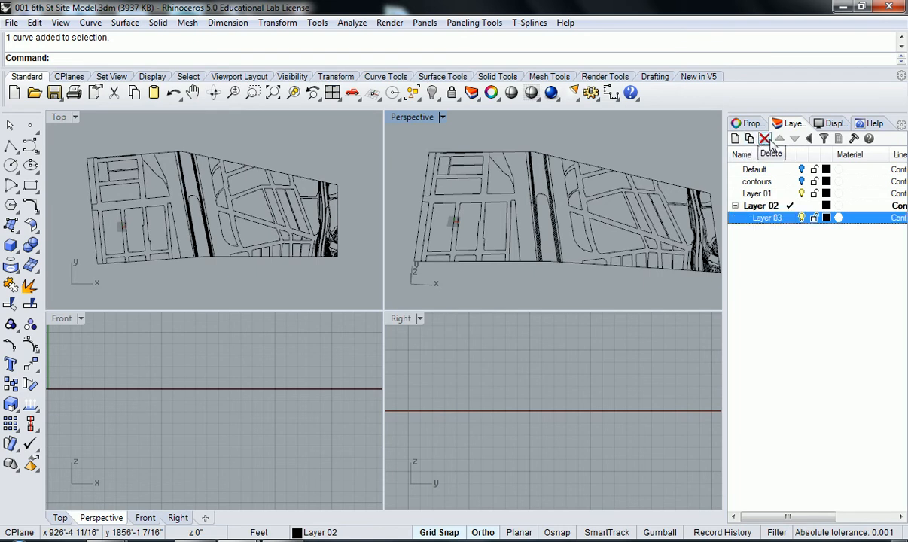
left_click(764, 139)
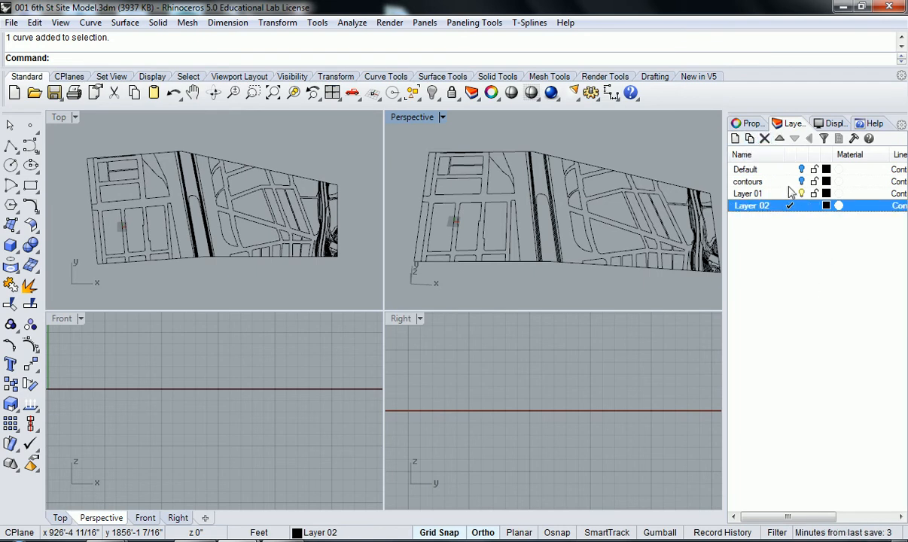
Step: Move Layer 02 up to the head of the layer list and back down below Layer 01
left_click(781, 140)
left_click(781, 140)
left_click(780, 140)
left_click(781, 140)
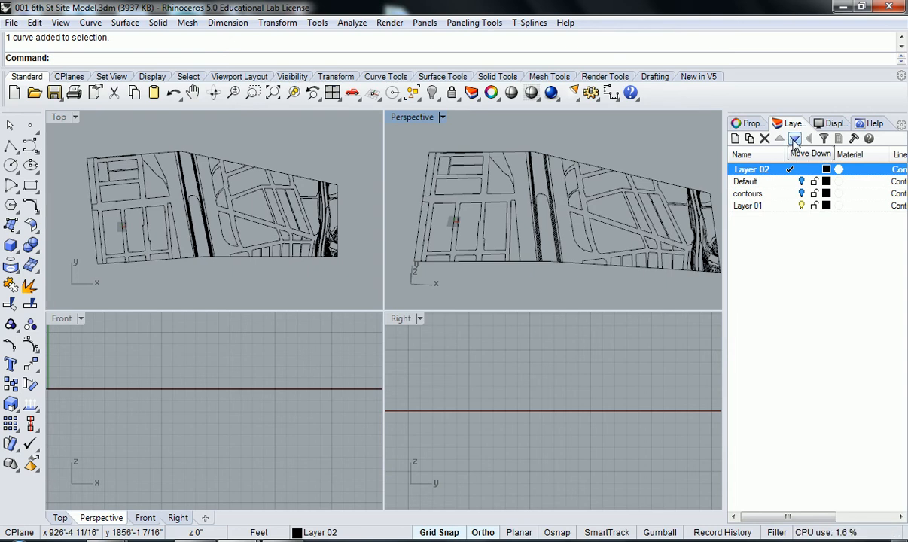
left_click(795, 140)
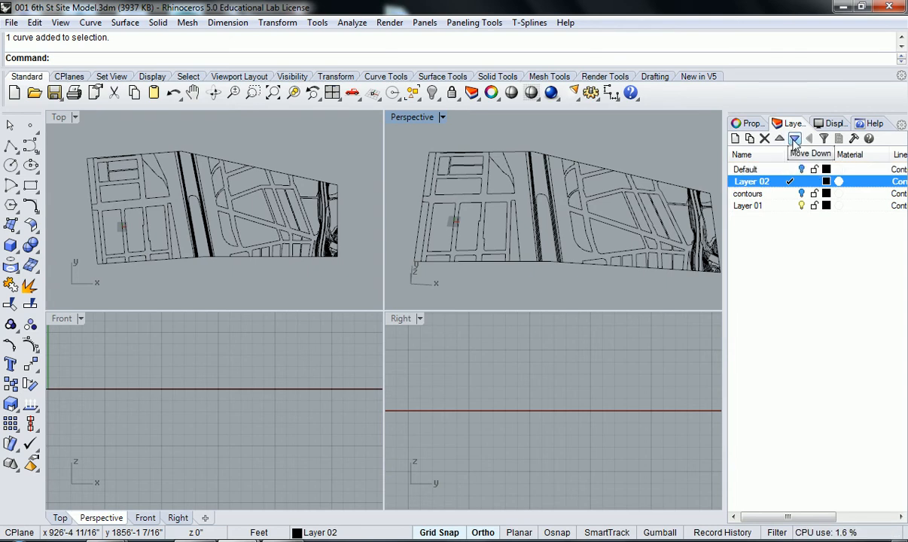
left_click(795, 140)
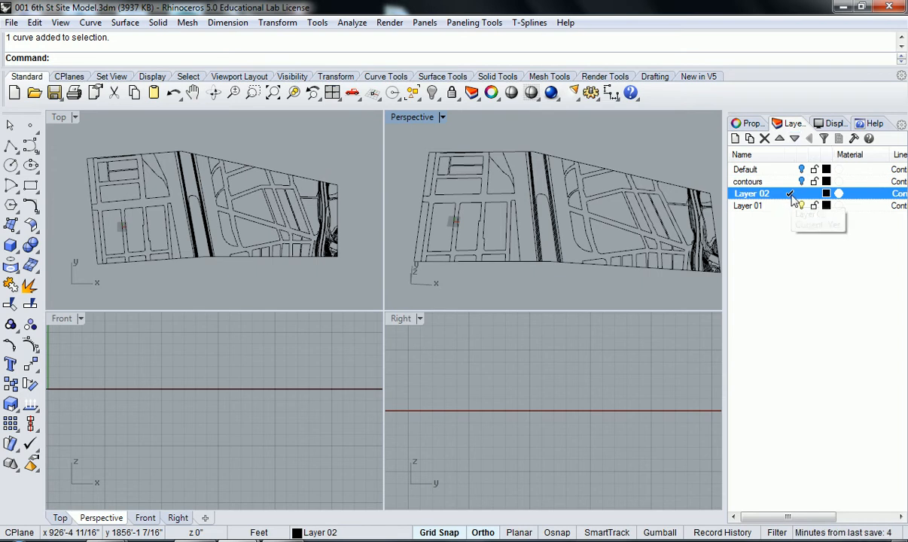
left_click(779, 138)
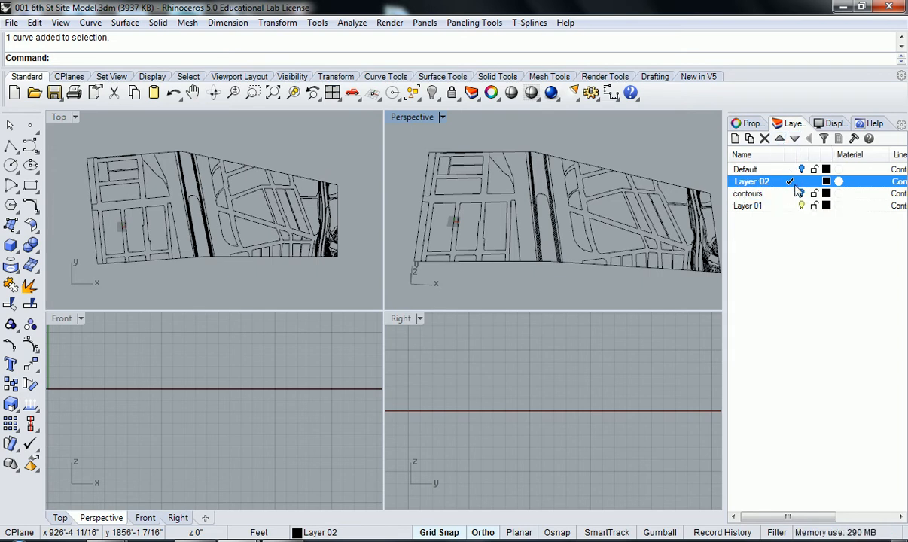
left_click(795, 140)
left_click(795, 140)
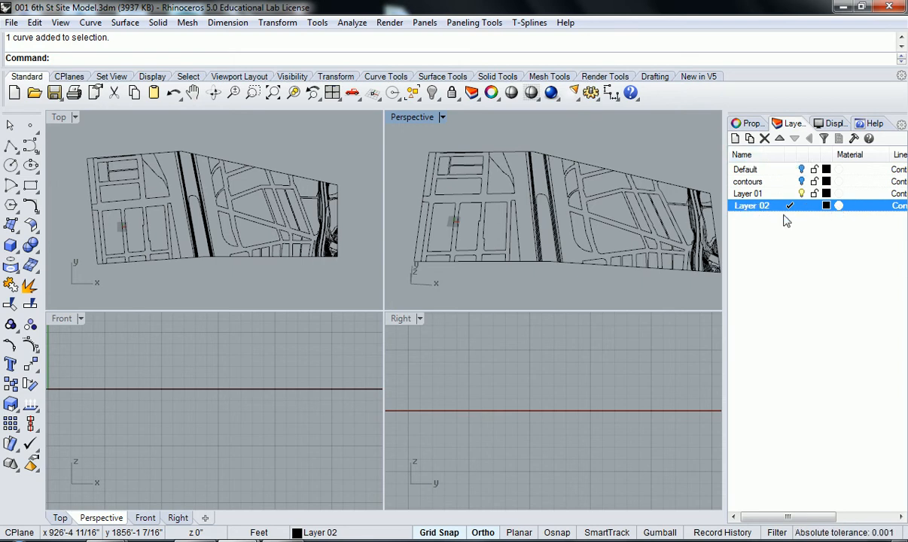
Step: Move Layer 02 above all the other layers in the layer list
triple_click(779, 140)
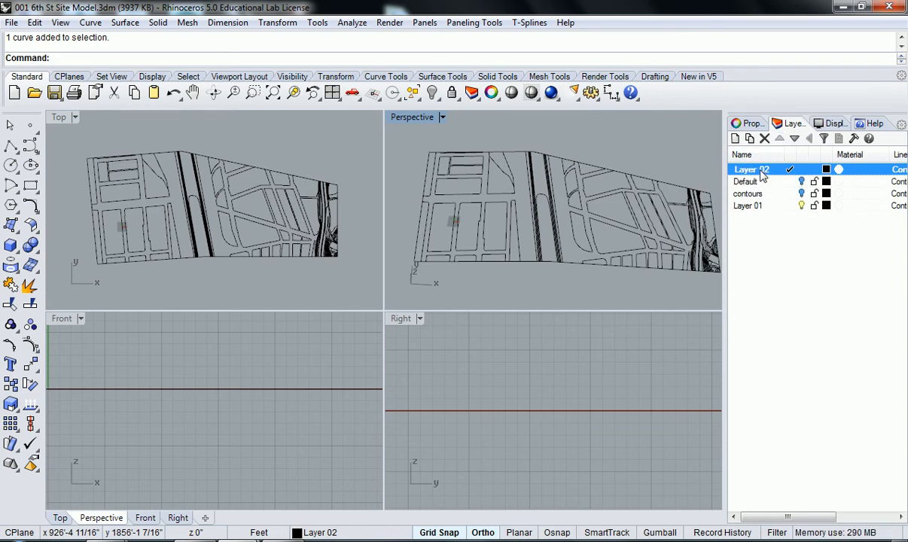
left_click(772, 231)
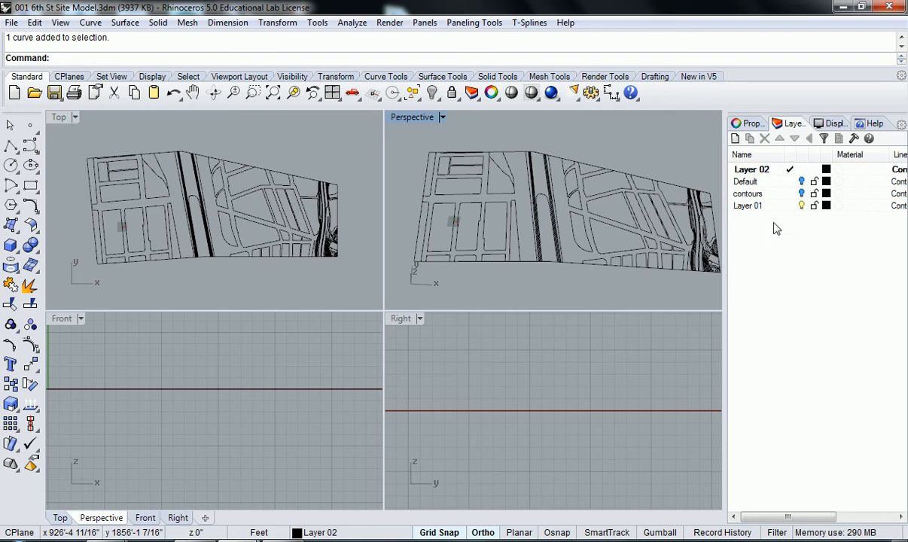
Step: Rename Layer 02 as Street_Crvs and widen the Name column to fit the new layer name
left_click(767, 173)
left_click(767, 173)
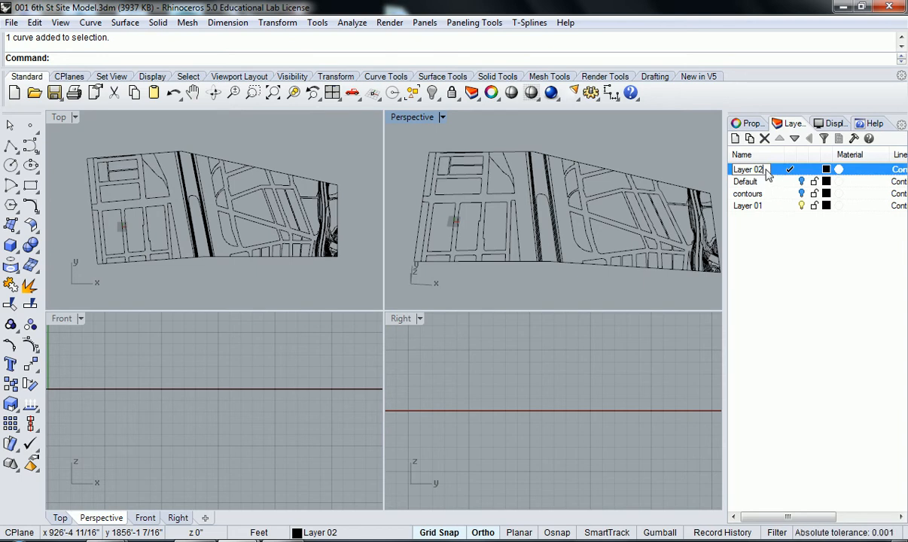
key("BackSpace")
key("BackSpace")
key("BackSpace")
key("BackSpace")
key("BackSpace")
key("BackSpace")
key("BackSpace")
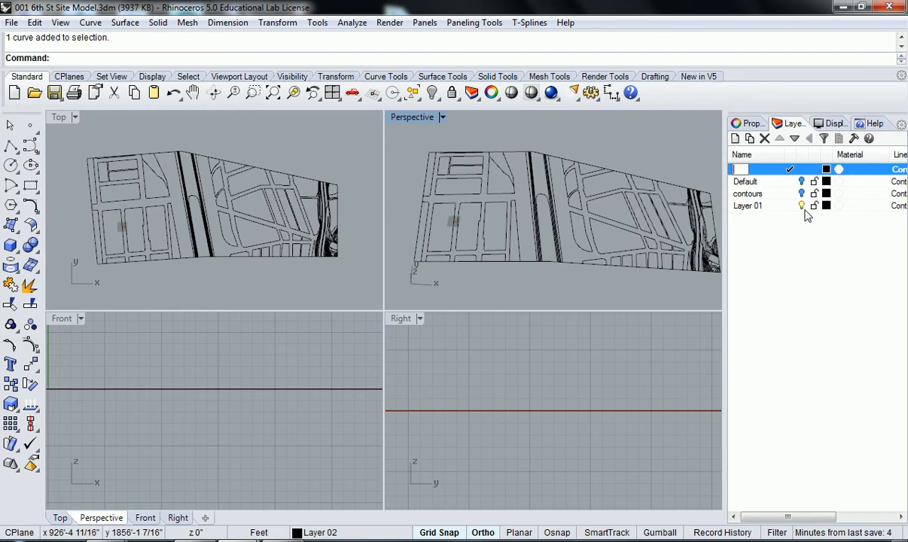
type("Street ")
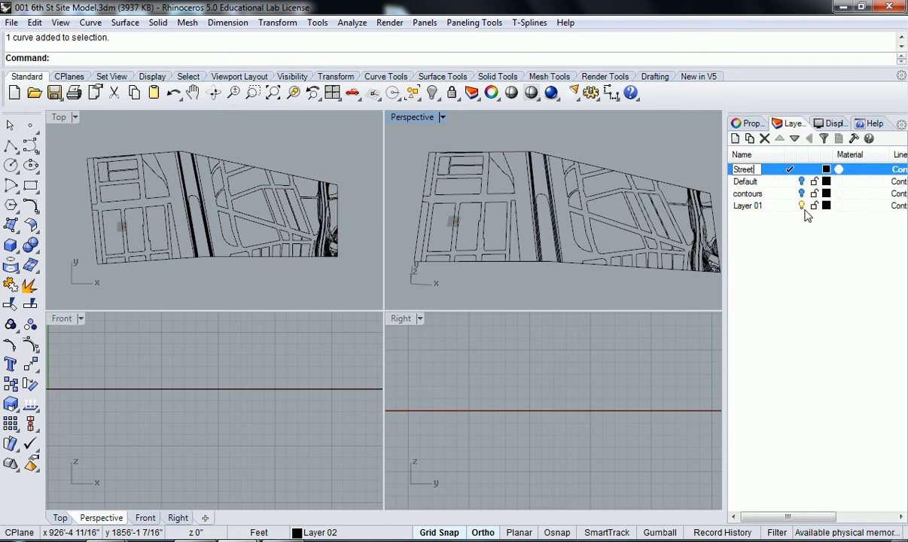
type("Crvs")
key("Return")
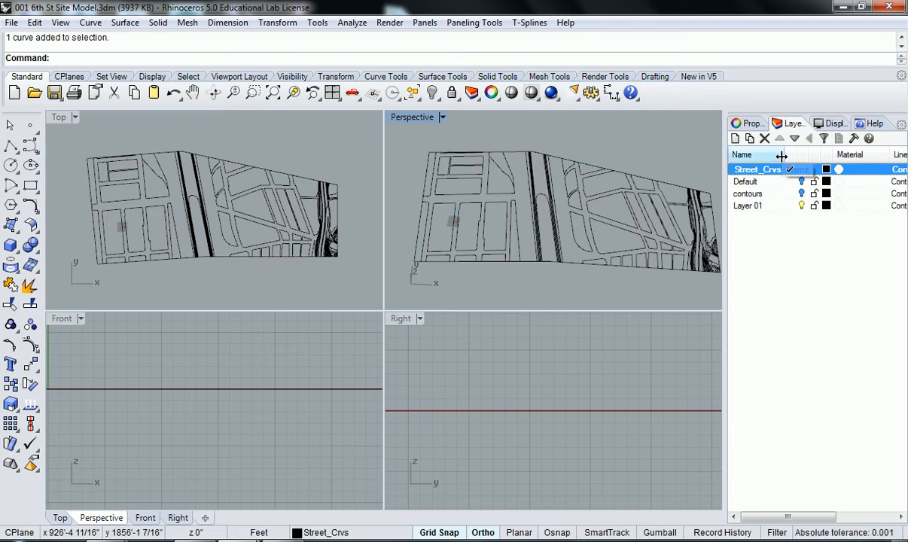
left_click_drag(780, 159, 785, 156)
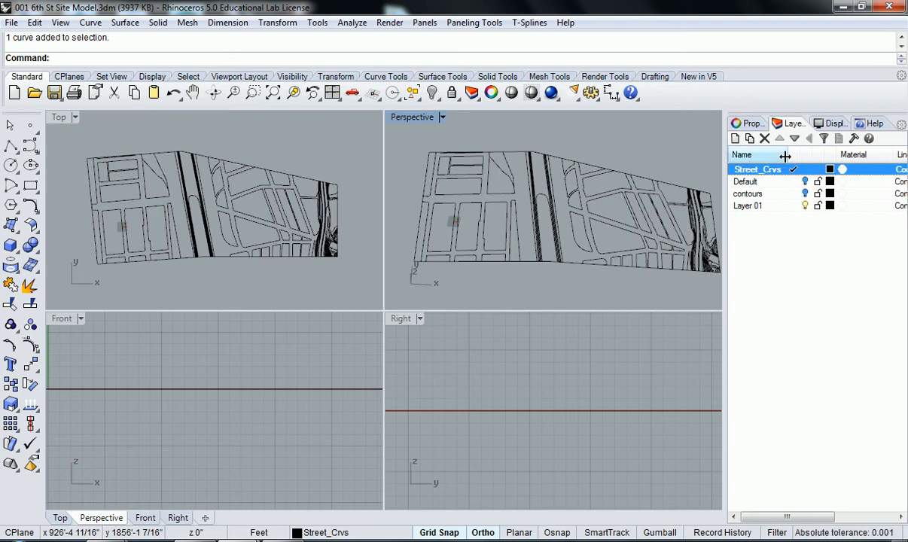
left_click(824, 140)
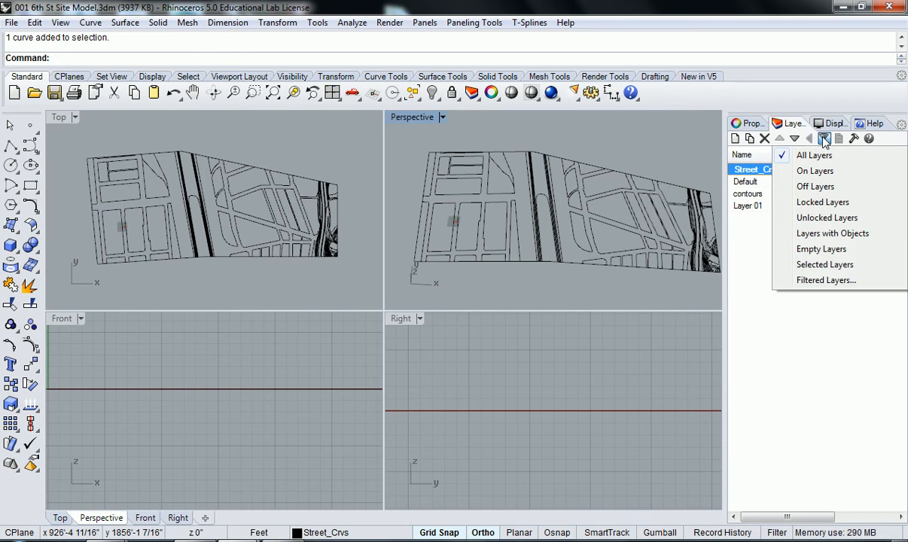
left_click(750, 239)
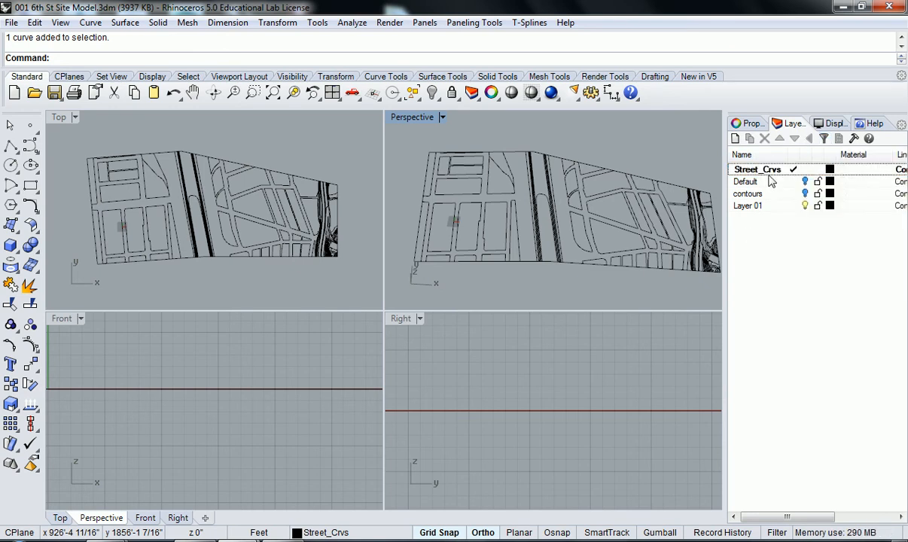
left_click(825, 141)
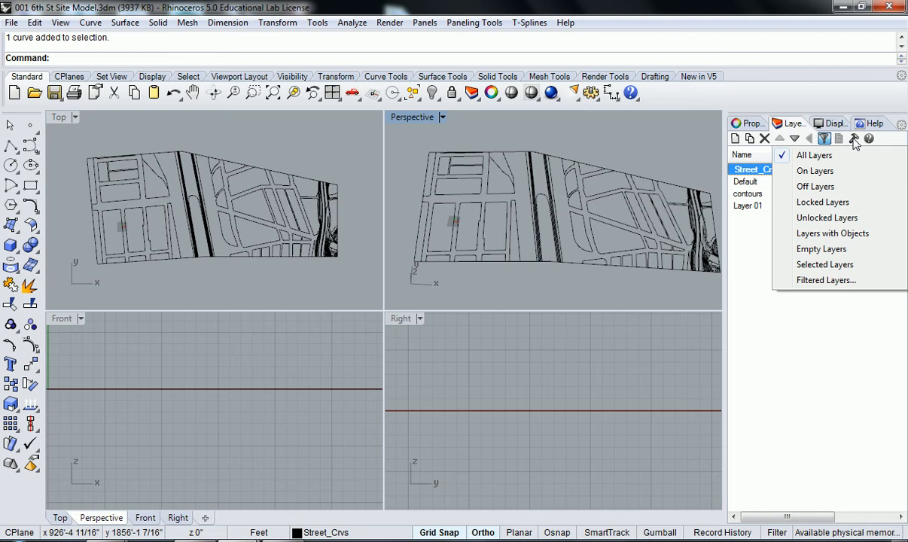
left_click(854, 139)
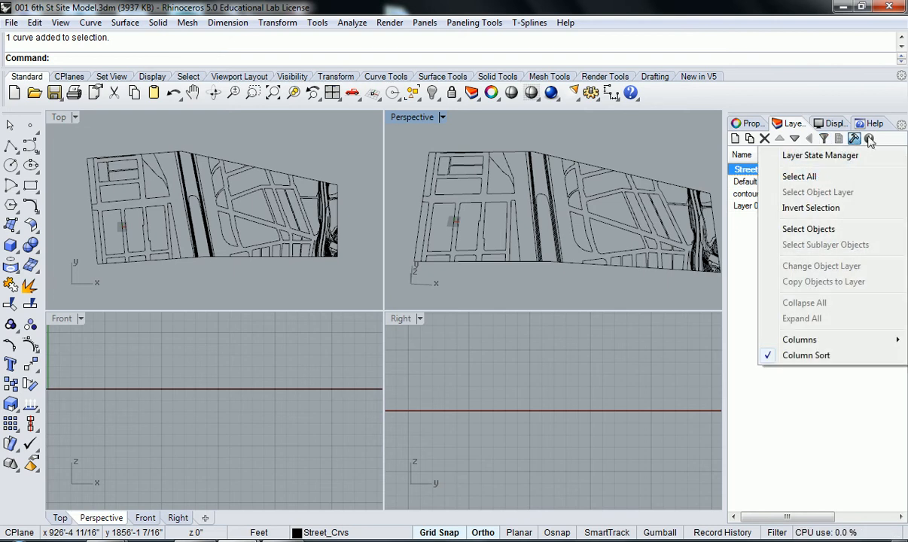
left_click(883, 139)
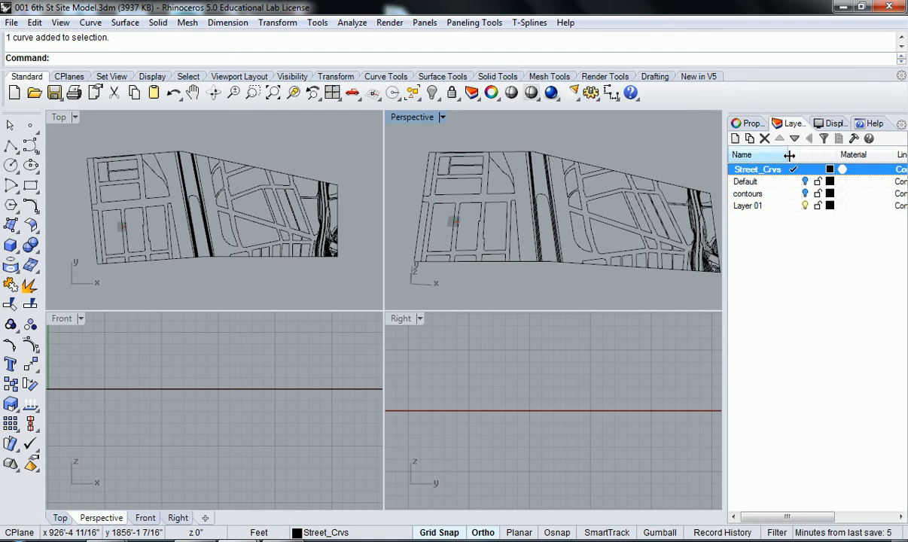
Step: Widen the layer list to show its Material, Linetype and Print Width columns in full
left_click_drag(726, 259, 577, 260)
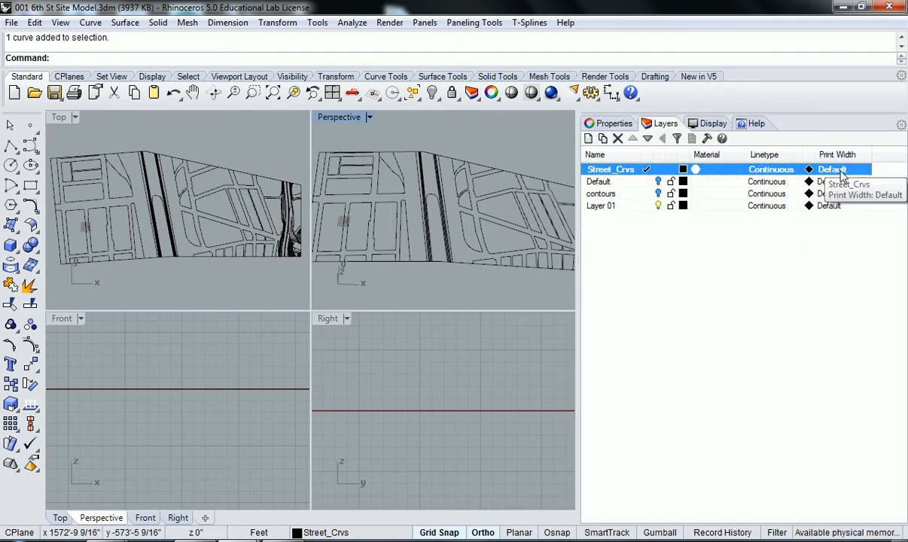
Step: Examine the linetype choices and the material settings of the Street_Crvs layer without changing them
left_click(766, 170)
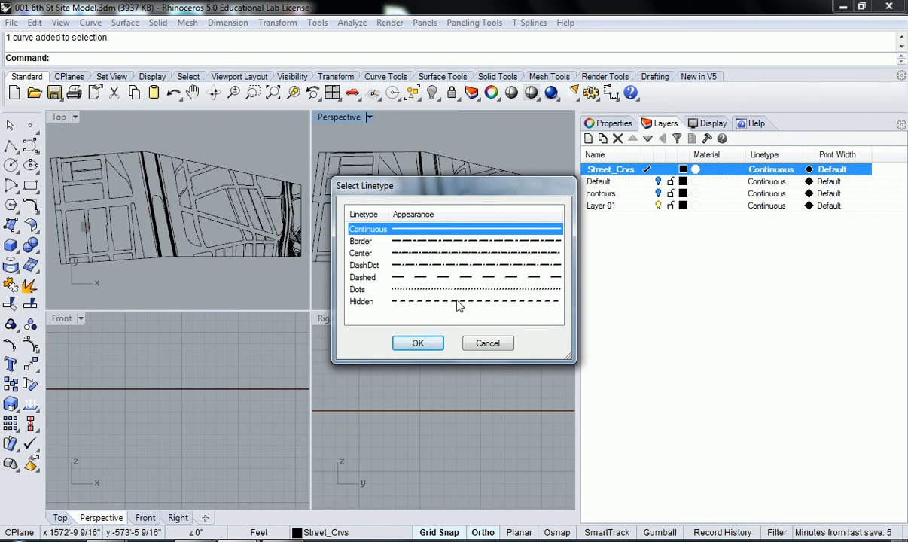
left_click(487, 345)
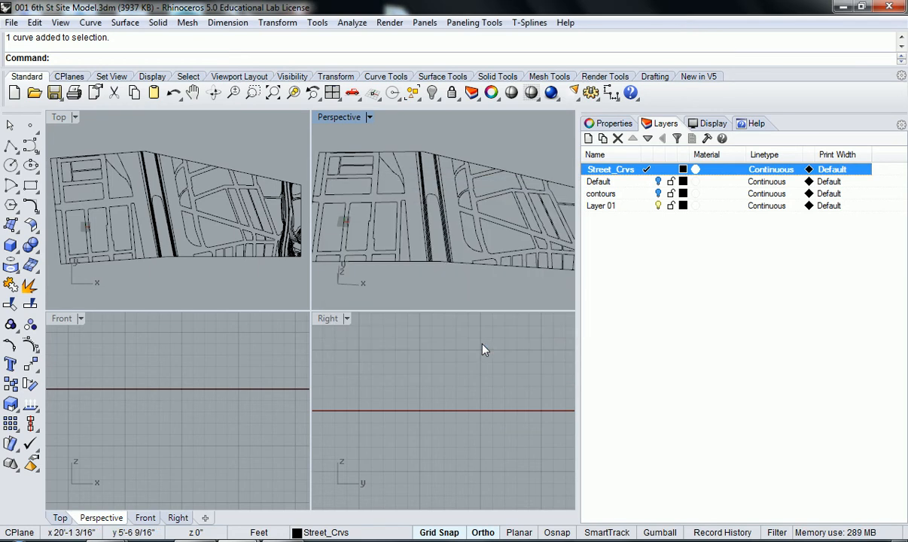
left_click(697, 170)
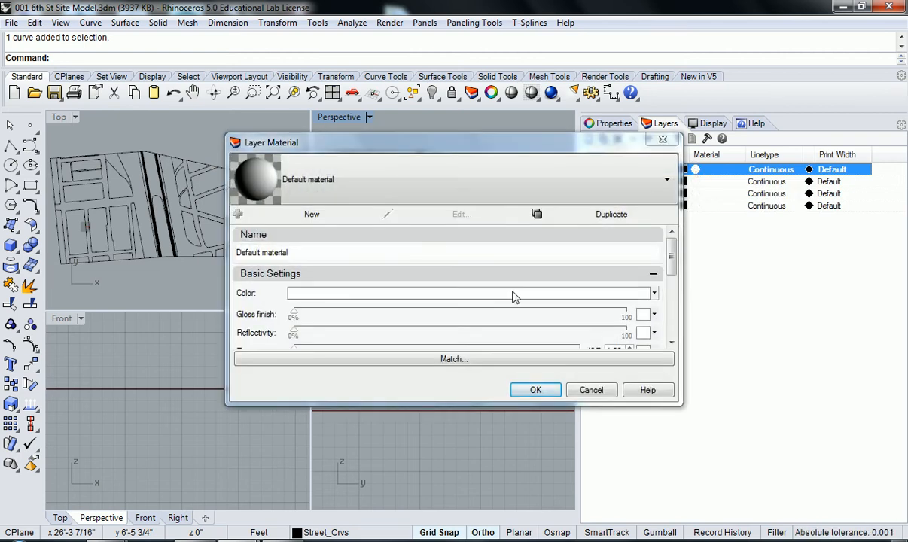
left_click_drag(670, 256, 669, 322)
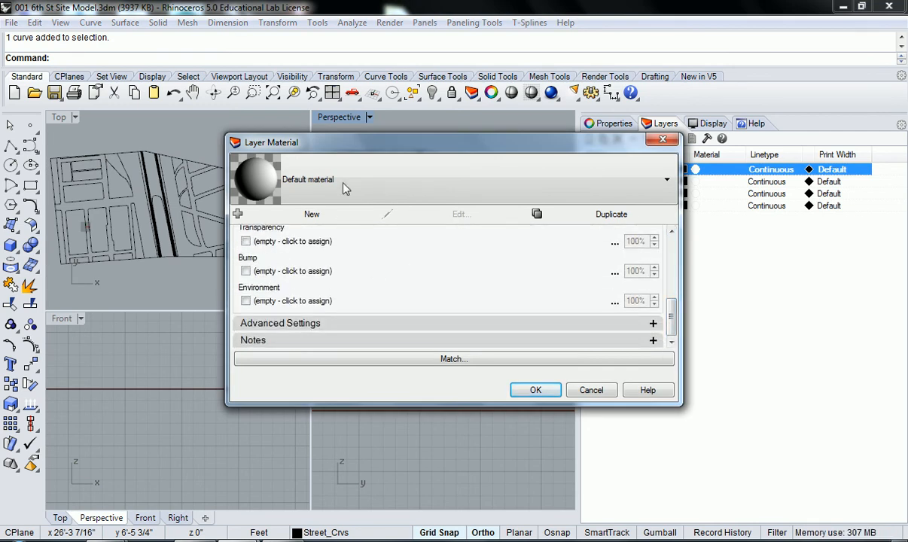
left_click(591, 391)
left_click(745, 268)
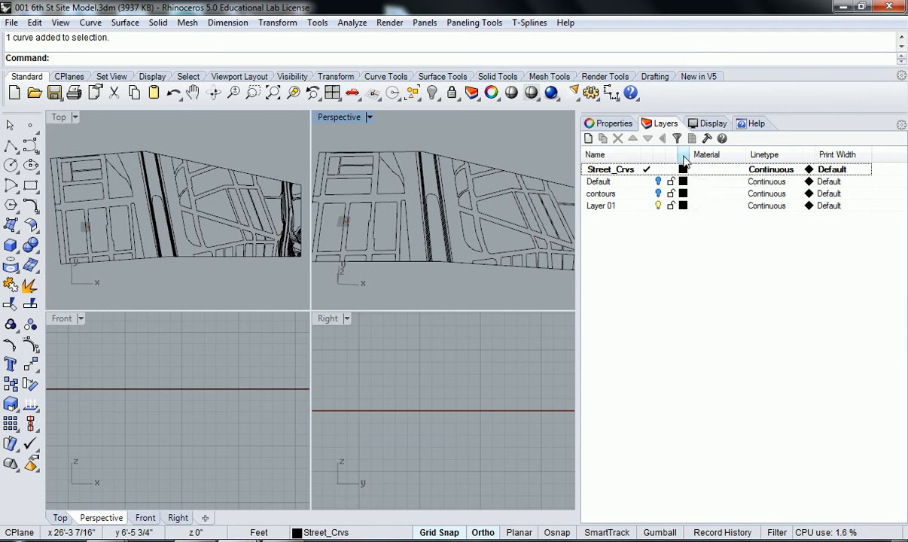
Step: Widen the Color column of the layer list and set the Street_Crvs layer's color to Green
left_click_drag(687, 153, 717, 154)
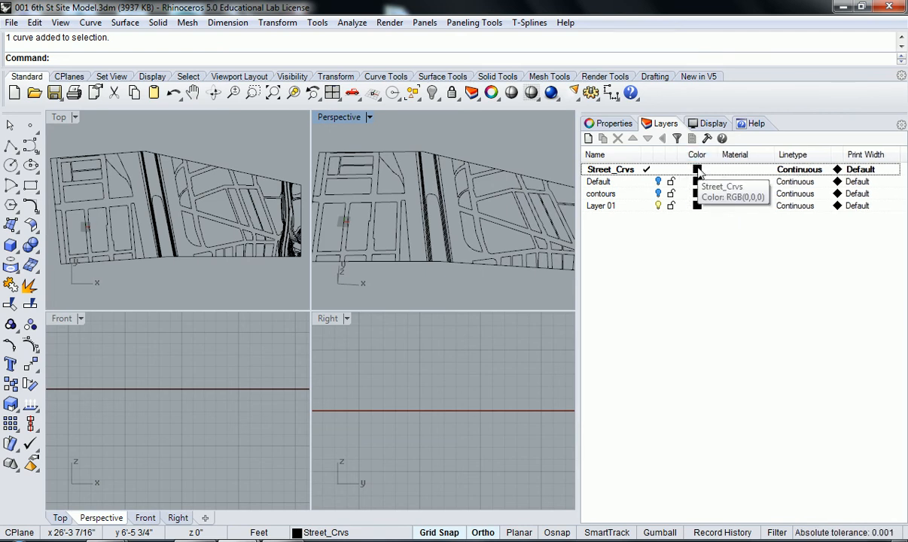
left_click(697, 170)
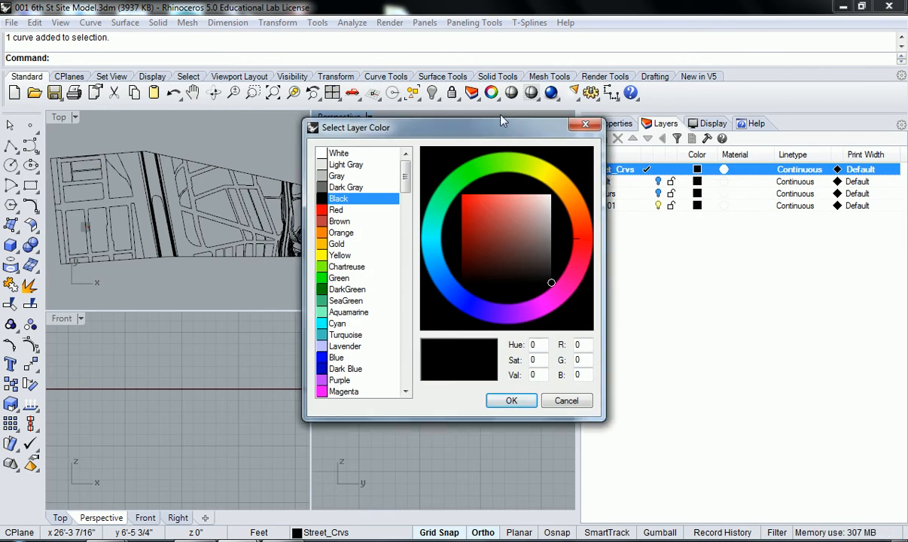
left_click_drag(493, 127, 503, 113)
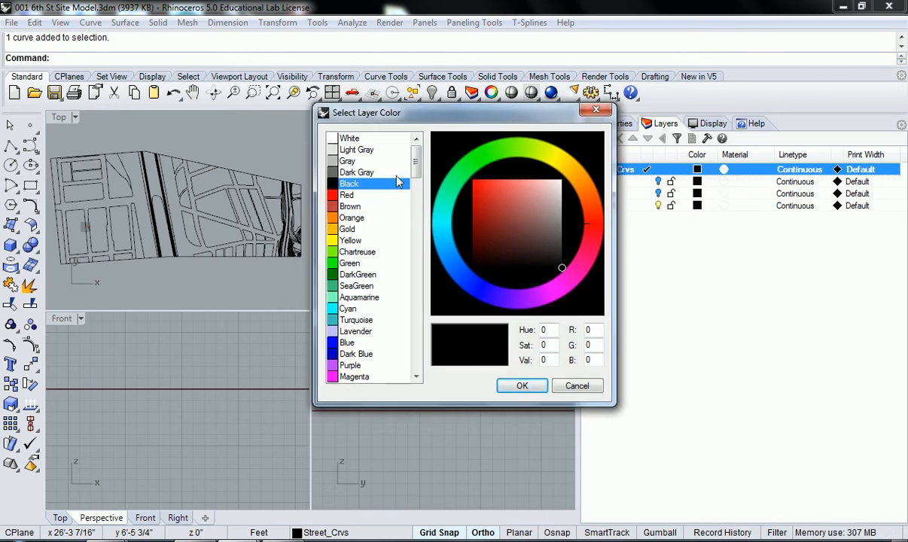
mouse_move(415, 163)
left_mouse_down()
mouse_move(411, 375)
mouse_move(415, 147)
left_mouse_up()
mouse_move(561, 267)
left_mouse_down()
mouse_move(480, 192)
mouse_move(497, 207)
left_mouse_up()
mouse_move(589, 231)
left_mouse_down()
mouse_move(578, 187)
mouse_move(522, 155)
mouse_move(485, 156)
left_mouse_up()
mouse_move(497, 210)
left_mouse_down()
mouse_move(447, 170)
mouse_move(477, 184)
left_mouse_up()
left_click(347, 264)
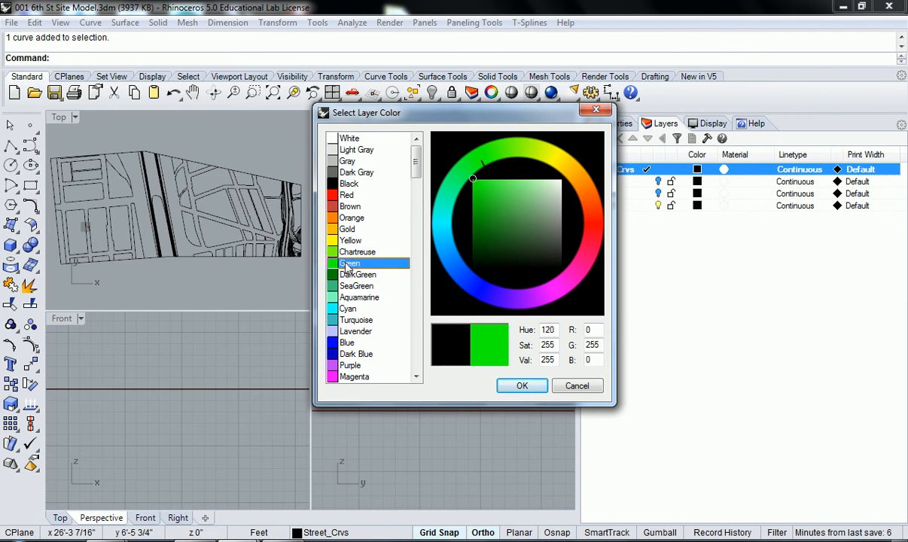
left_click(519, 384)
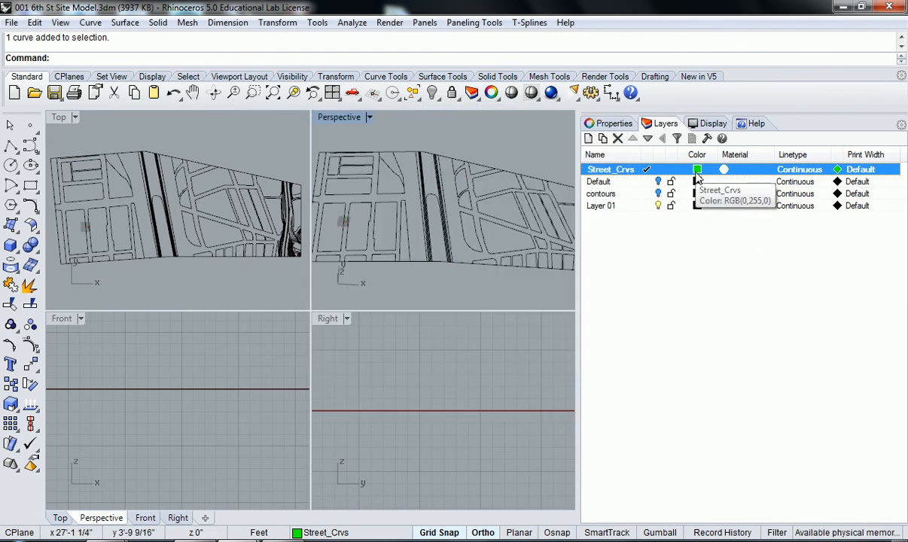
Step: Widen the Lock column and lock the Default layer, then test-select the street curves and clear the selection
left_click_drag(677, 154, 705, 155)
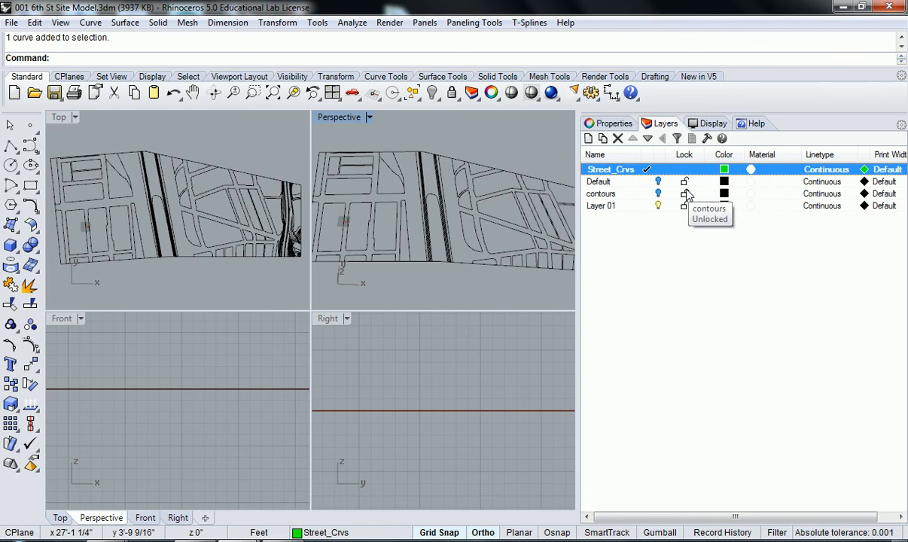
left_click(684, 183)
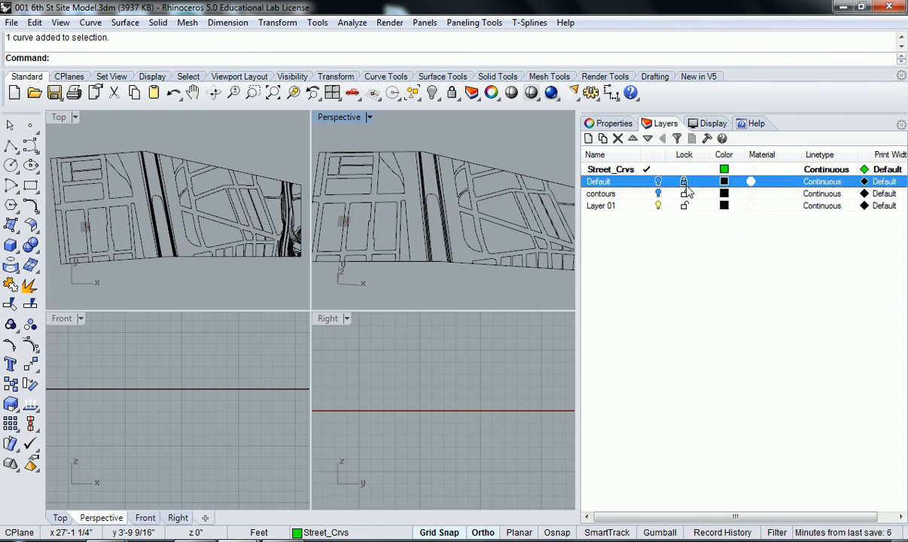
left_click_drag(450, 284, 417, 241)
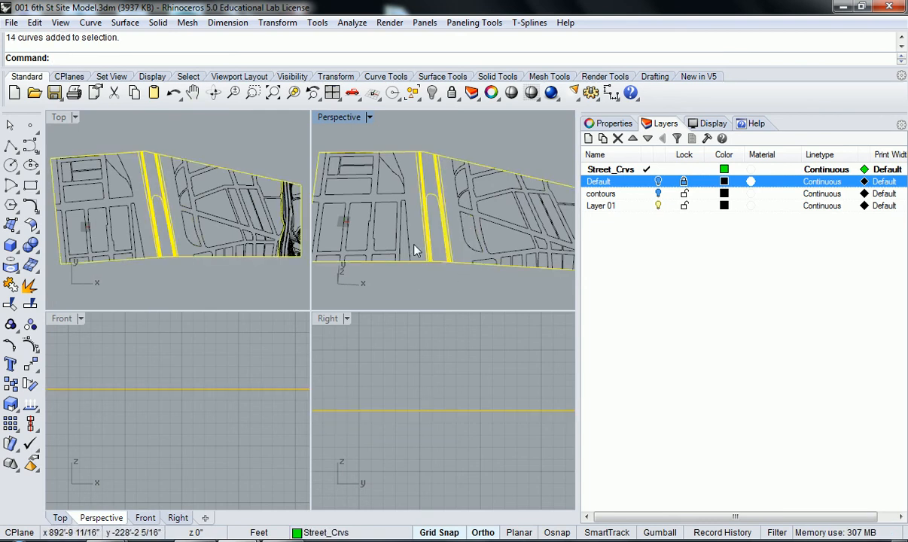
left_click(446, 284)
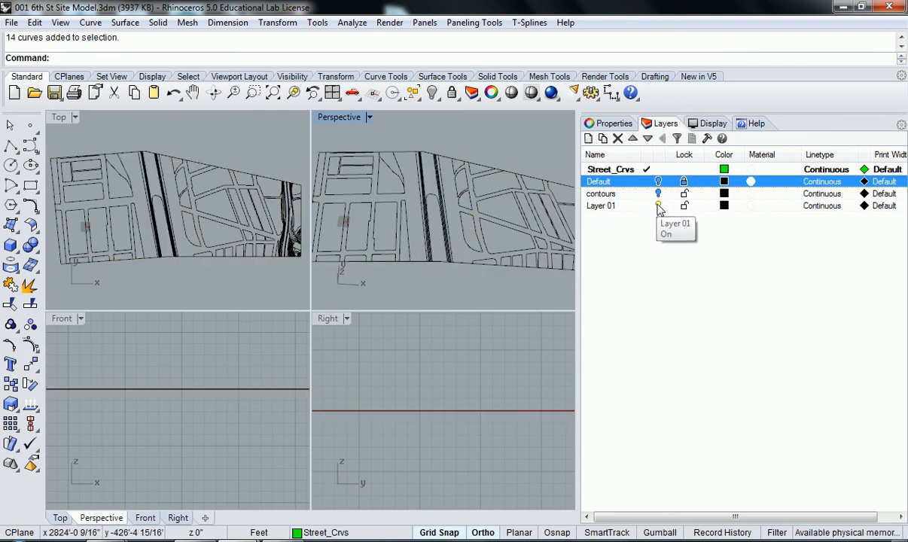
Step: Lock and unlock Layer 01, widen the On column, and switch the layer's visibility off and back on several times
left_click(683, 205)
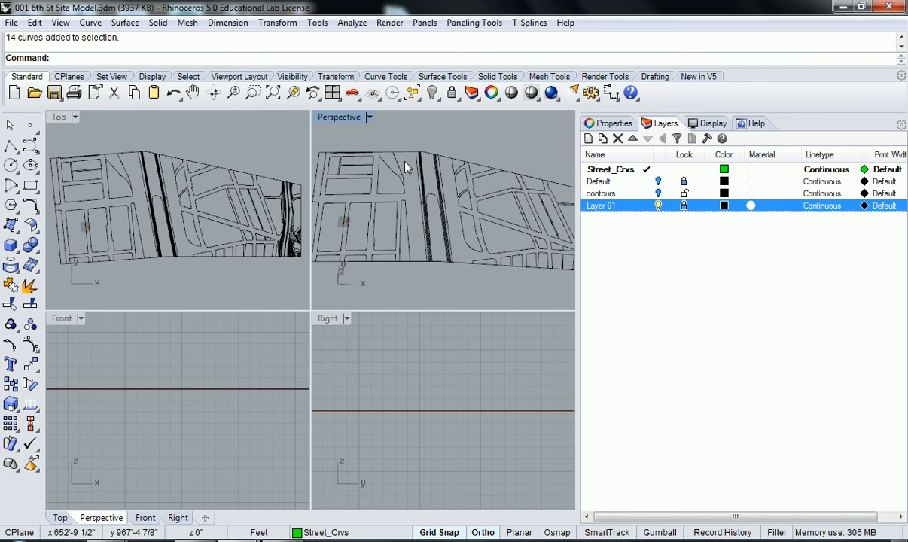
left_click(684, 206)
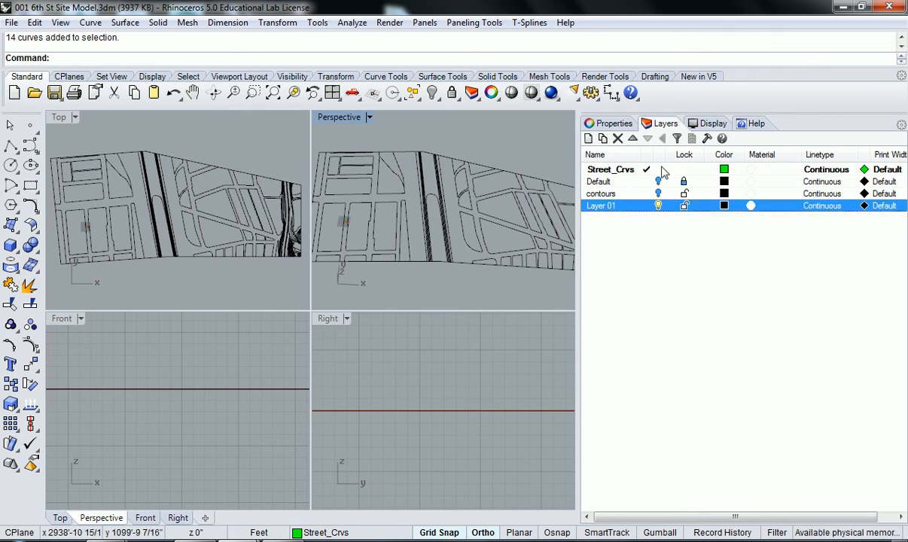
left_click_drag(671, 154, 691, 154)
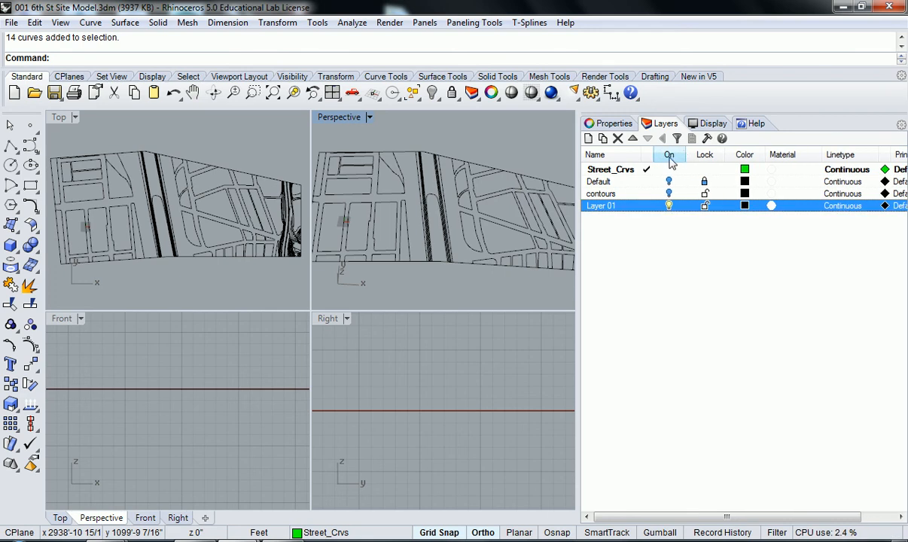
left_click(669, 206)
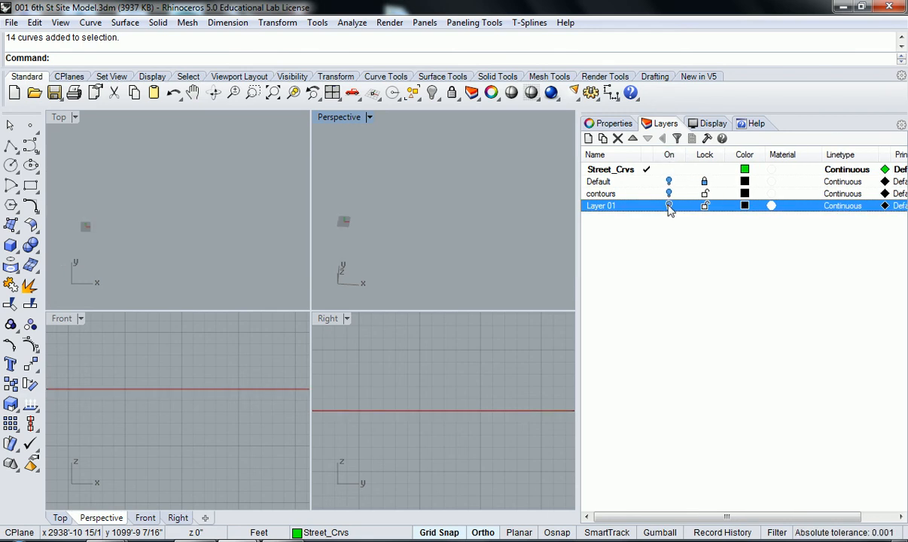
left_click(669, 205)
left_click(668, 206)
left_click(668, 205)
left_click(668, 205)
left_click(669, 206)
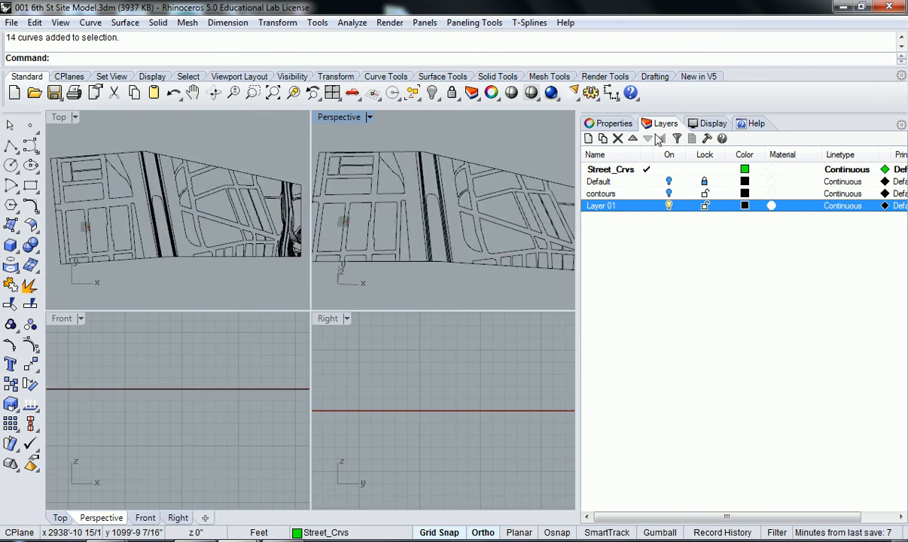
Step: Narrow the layer panel to enlarge the viewports, and maximize the Top viewport with the whole site in view
left_click_drag(651, 154, 709, 151)
left_click_drag(577, 243, 695, 260)
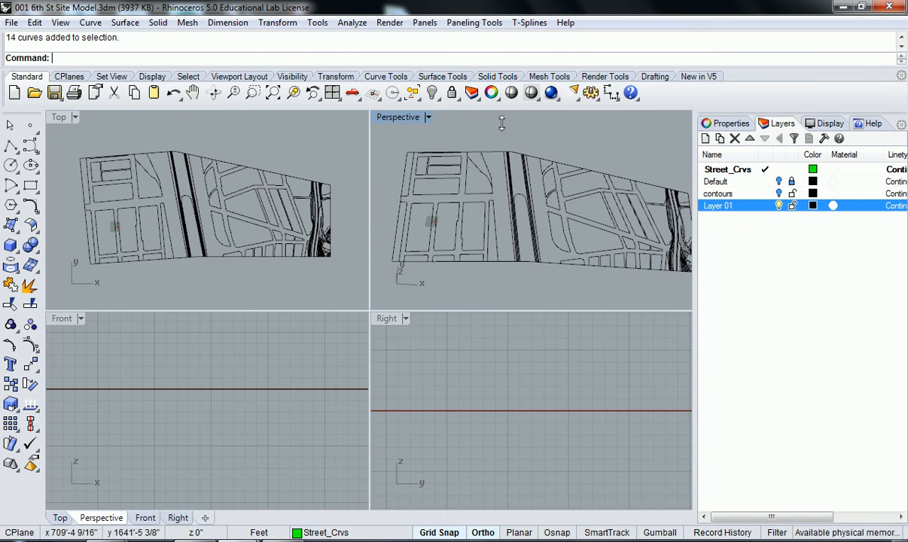
double_click(56, 117)
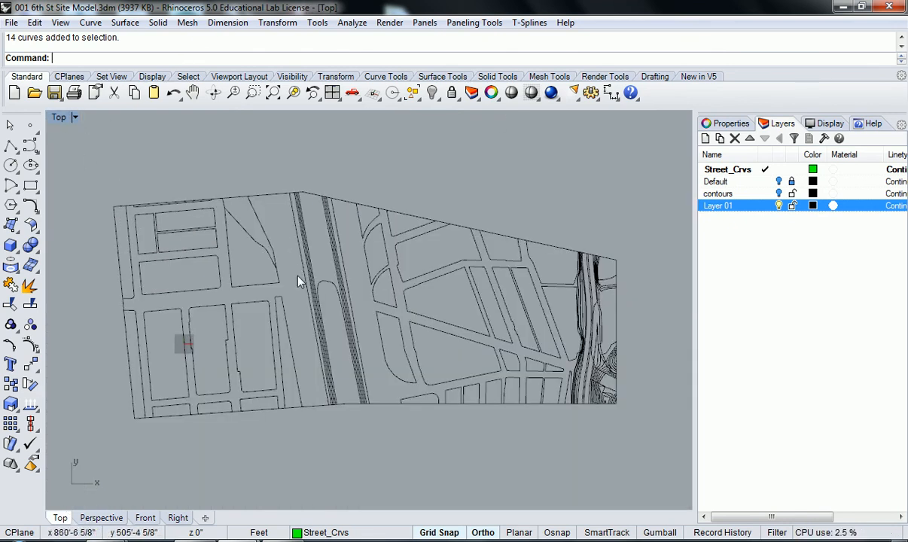
mouse_move(317, 297)
right_mouse_down()
mouse_move(345, 284)
mouse_move(354, 286)
mouse_move(354, 302)
mouse_move(367, 299)
right_mouse_up()
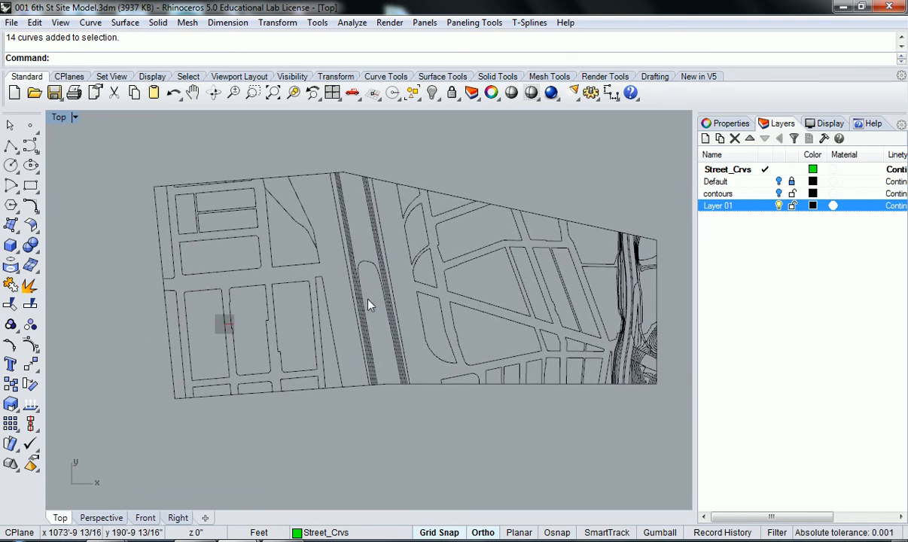
Step: Switch Layer 01 off and back on, and highlight the Street_Crvs layer in the list
left_click(778, 206)
left_click(778, 206)
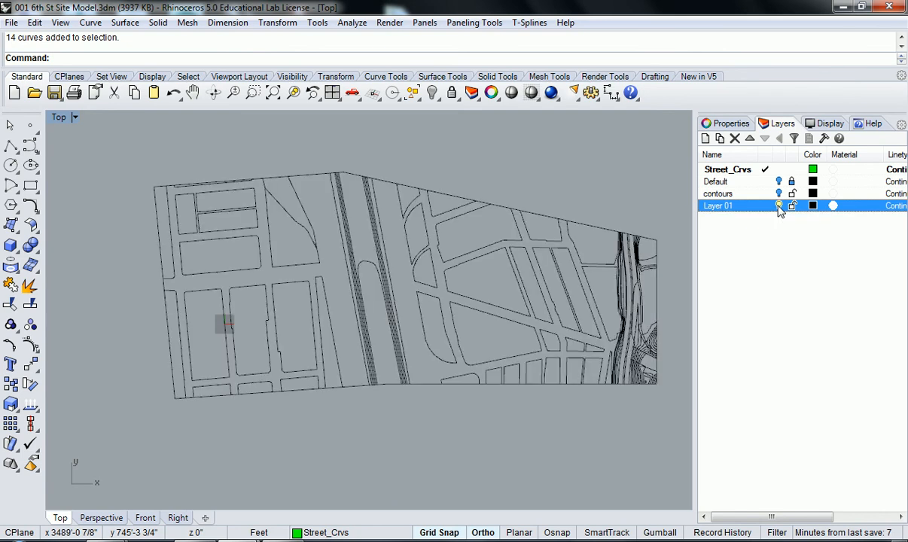
left_click(735, 172)
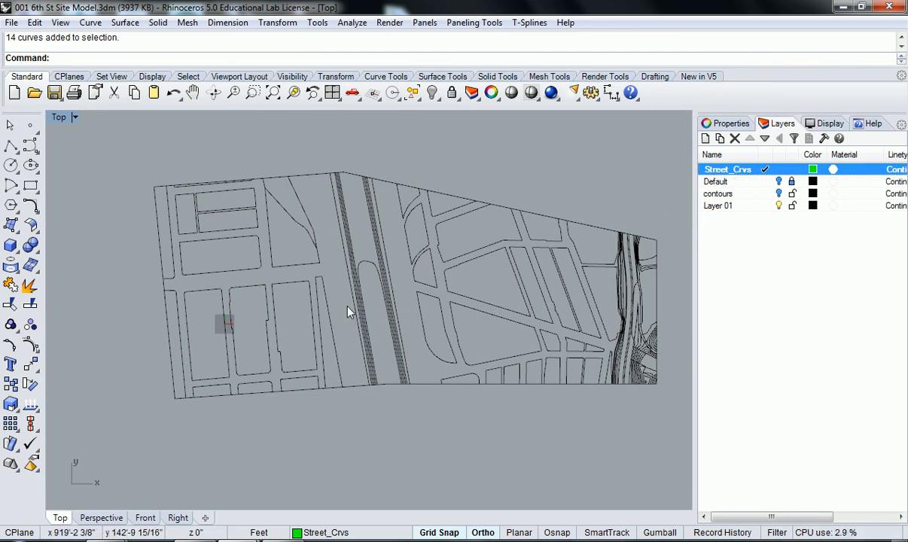
Step: Move the outer boundary curve around the western blocks, ending at the highway, onto the Street_Crvs layer
left_click(337, 227)
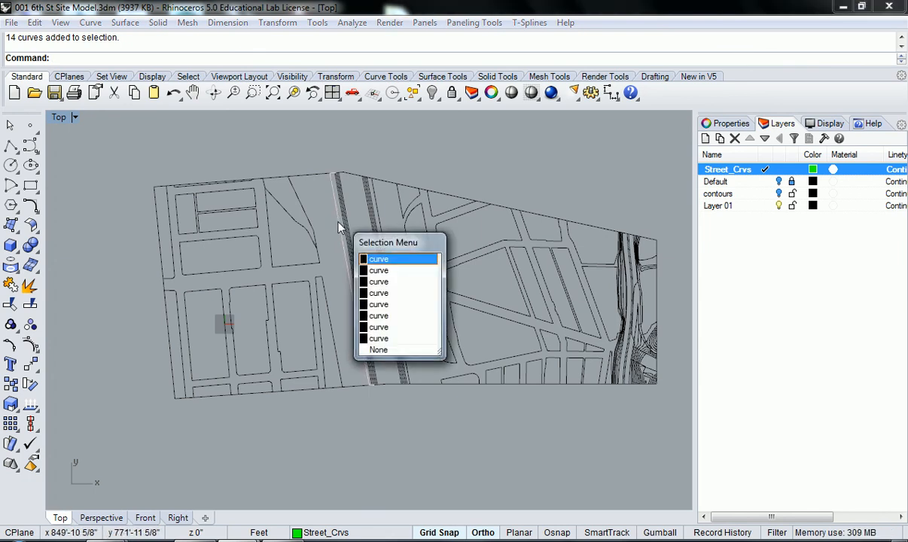
left_click(299, 179)
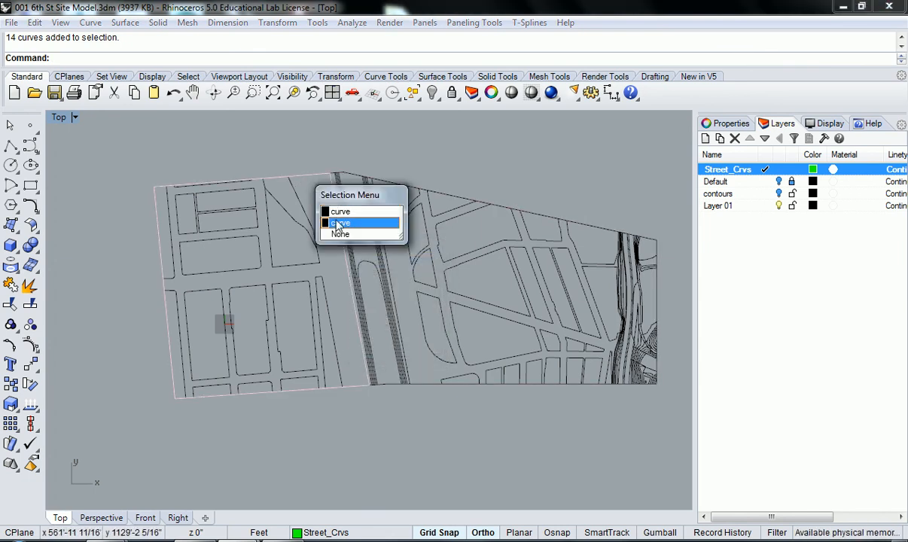
left_click(314, 175)
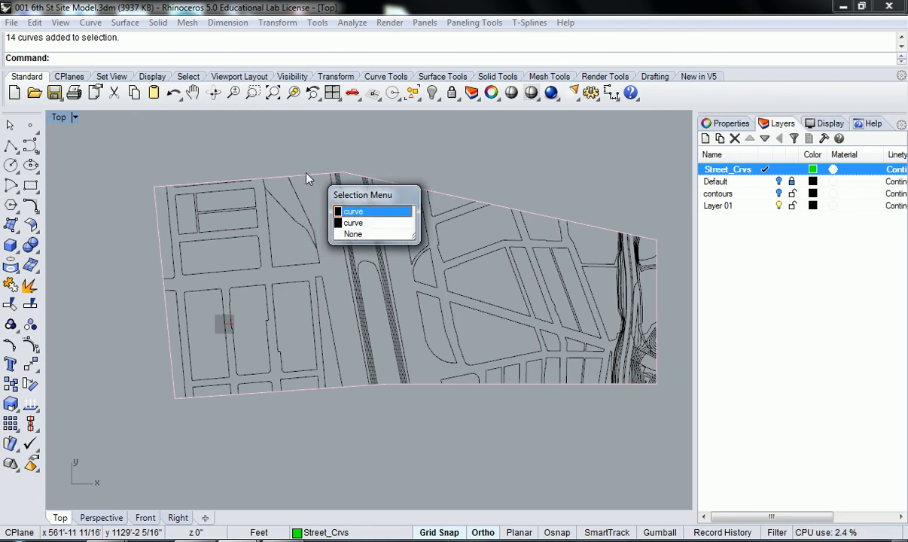
left_click_drag(382, 199, 394, 148)
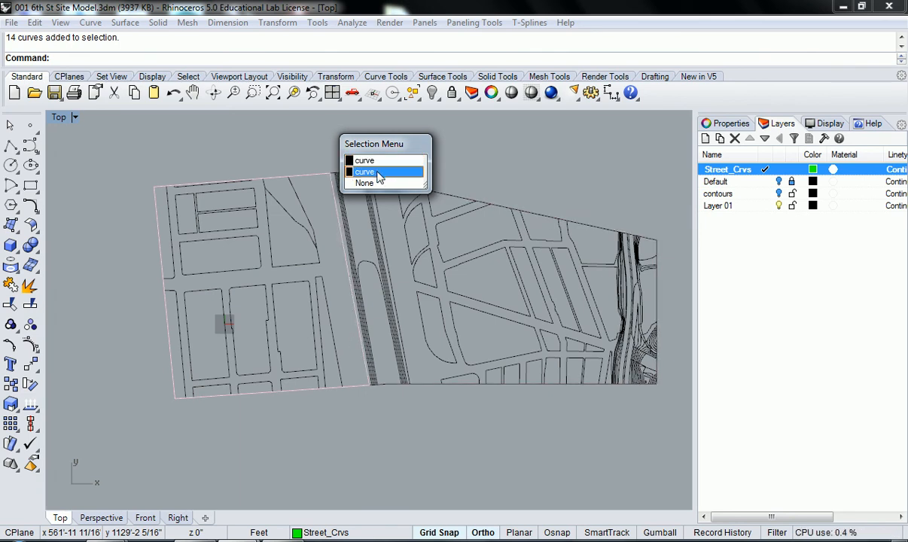
left_click(378, 172)
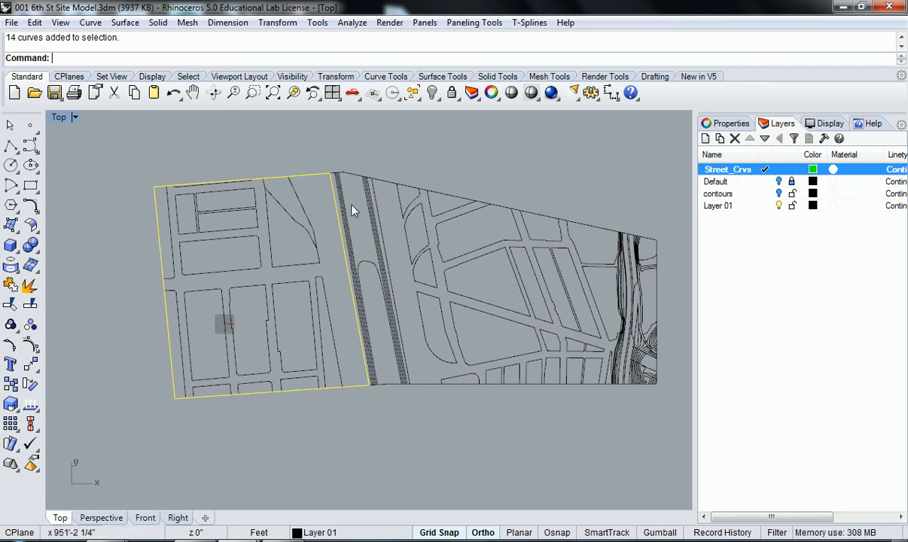
right_click(750, 174)
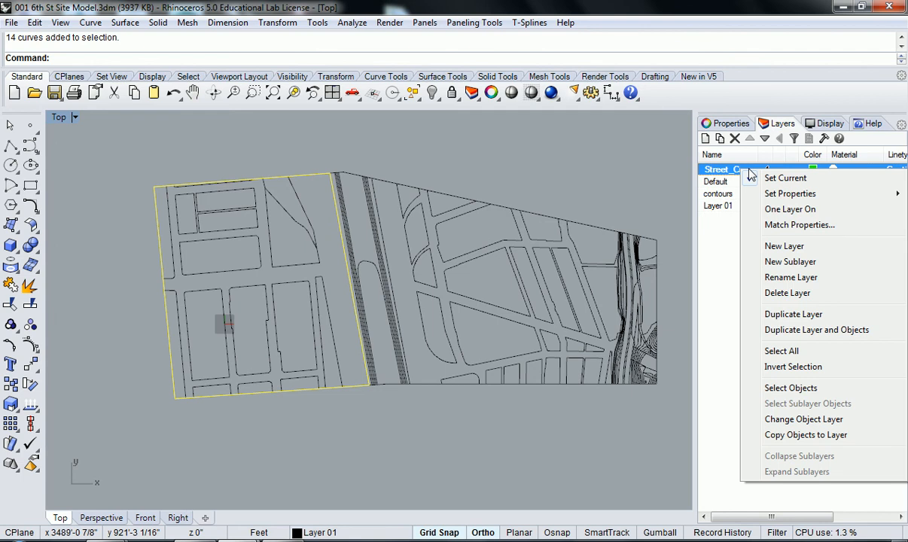
left_click(819, 423)
left_click(563, 439)
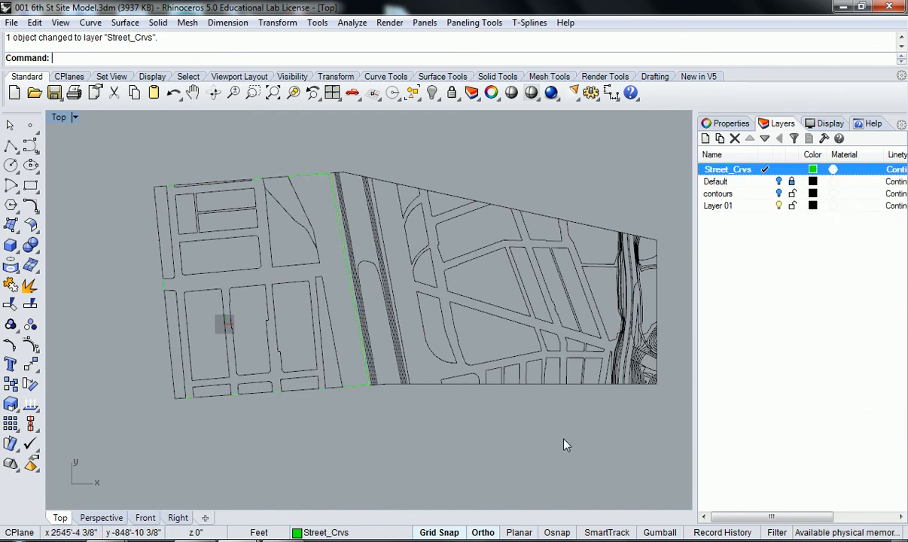
left_click(334, 194)
left_click(314, 204)
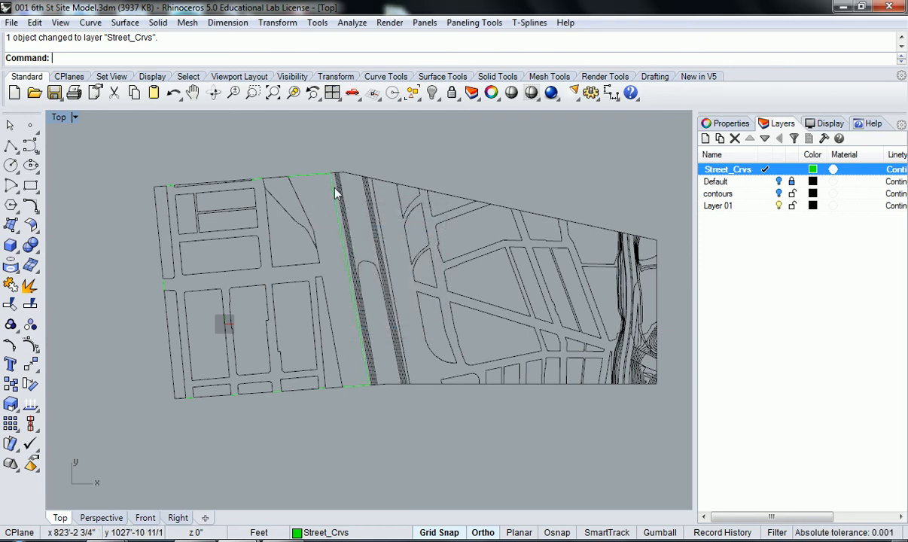
left_click(312, 178)
left_click(348, 207)
key("Escape")
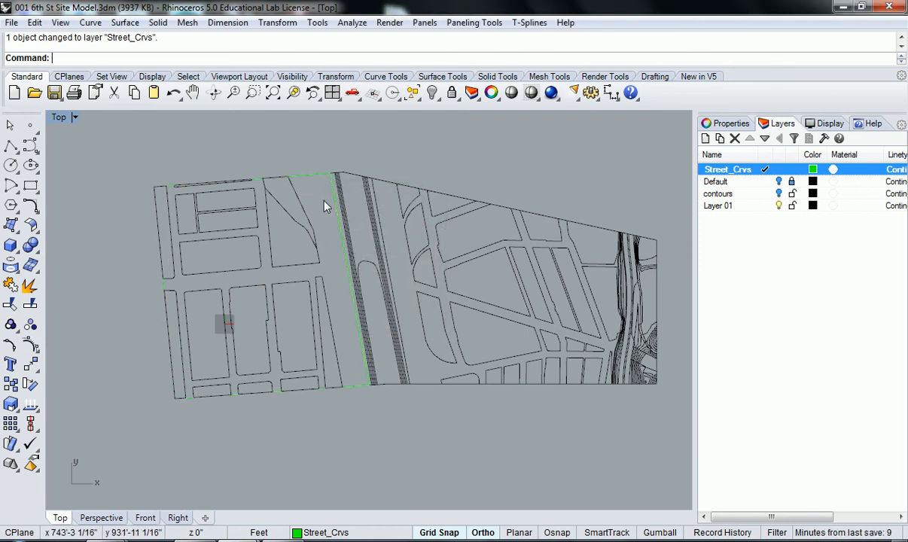
Step: Make Street_Crvs the current layer again, switch off Layer 01, and select the green boundary curve
left_click(768, 207)
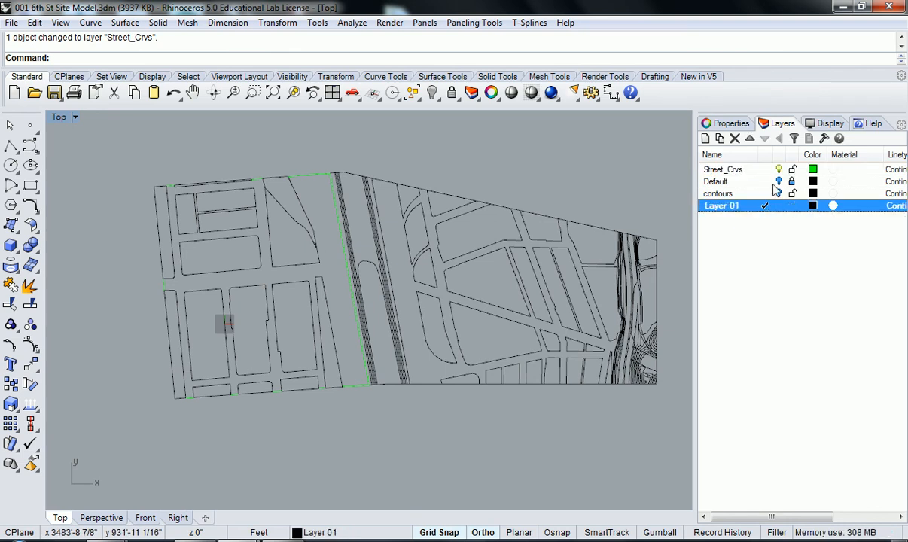
left_click(725, 169)
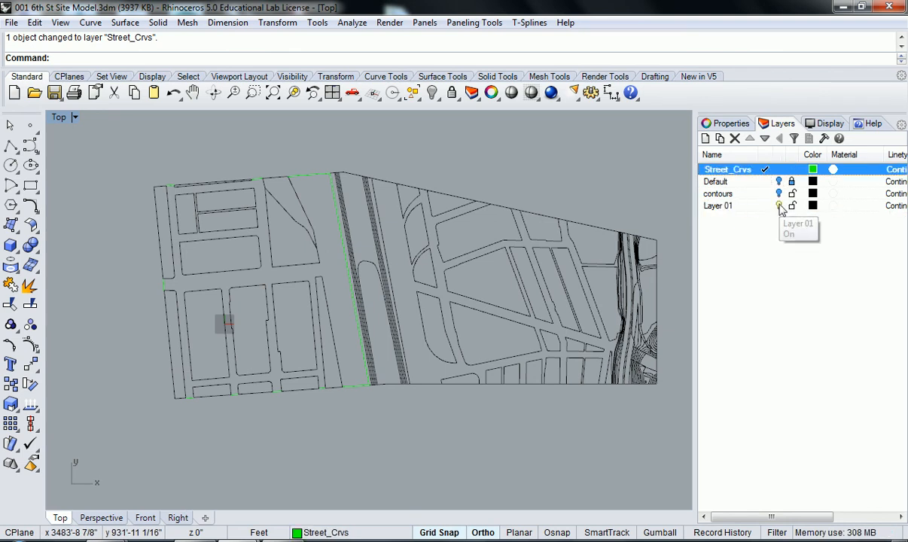
left_click(779, 205)
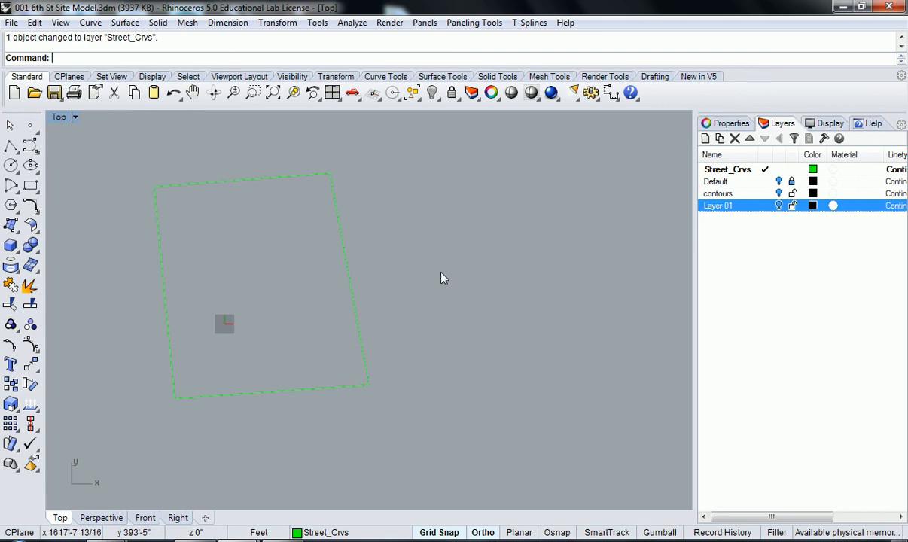
left_click(350, 292)
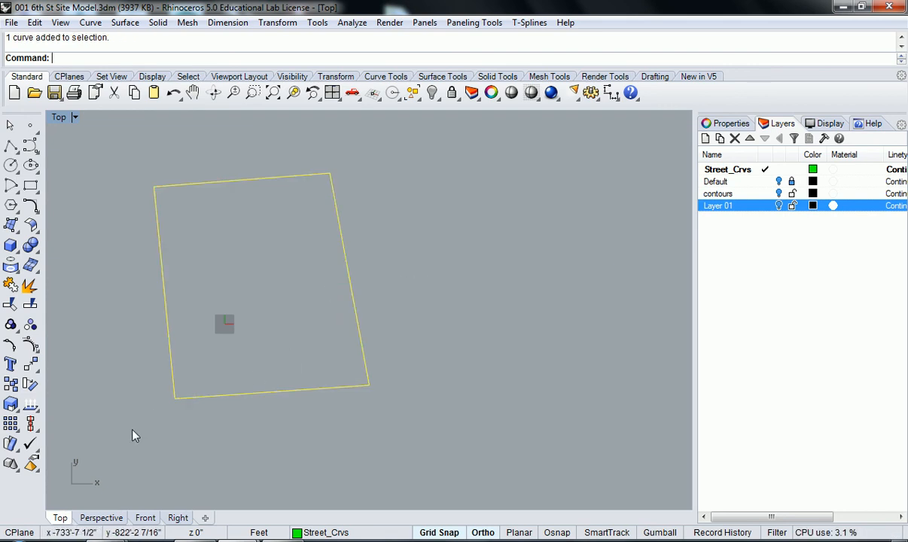